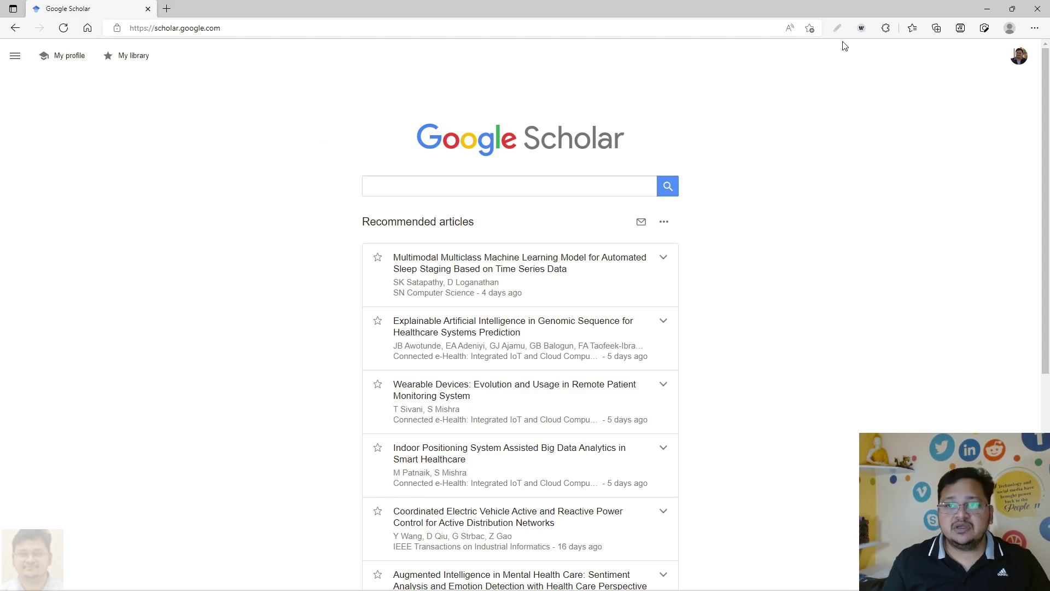
Annotate the Scholar page, marking the logo, address bar, account picture, My library and My profile links.
left_click(837, 28)
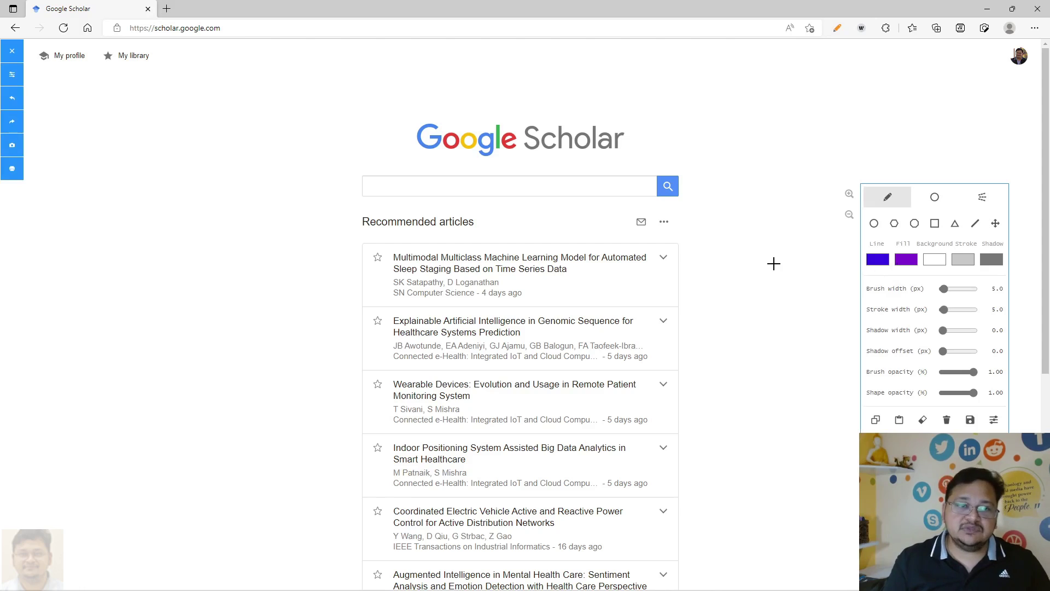
left_click(11, 76)
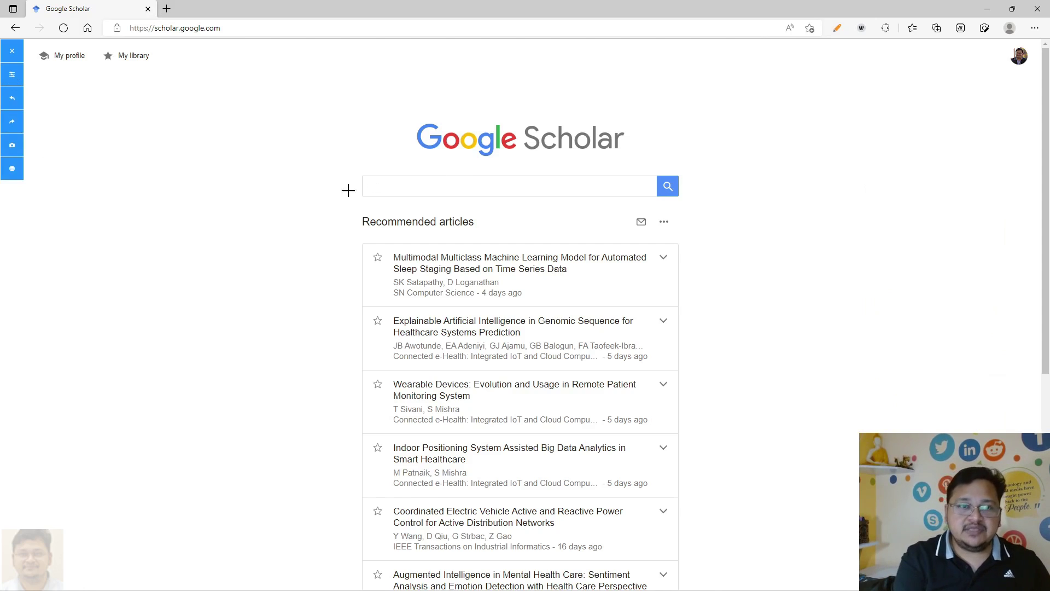
mouse_move(392, 158)
left_mouse_down()
mouse_move(413, 160)
mouse_move(485, 89)
mouse_move(457, 156)
left_mouse_up()
mouse_move(573, 156)
left_mouse_down()
mouse_move(576, 175)
mouse_move(596, 163)
left_mouse_up()
mouse_move(146, 47)
left_mouse_down()
mouse_move(229, 39)
mouse_move(199, 43)
mouse_move(202, 85)
mouse_move(221, 73)
left_mouse_up()
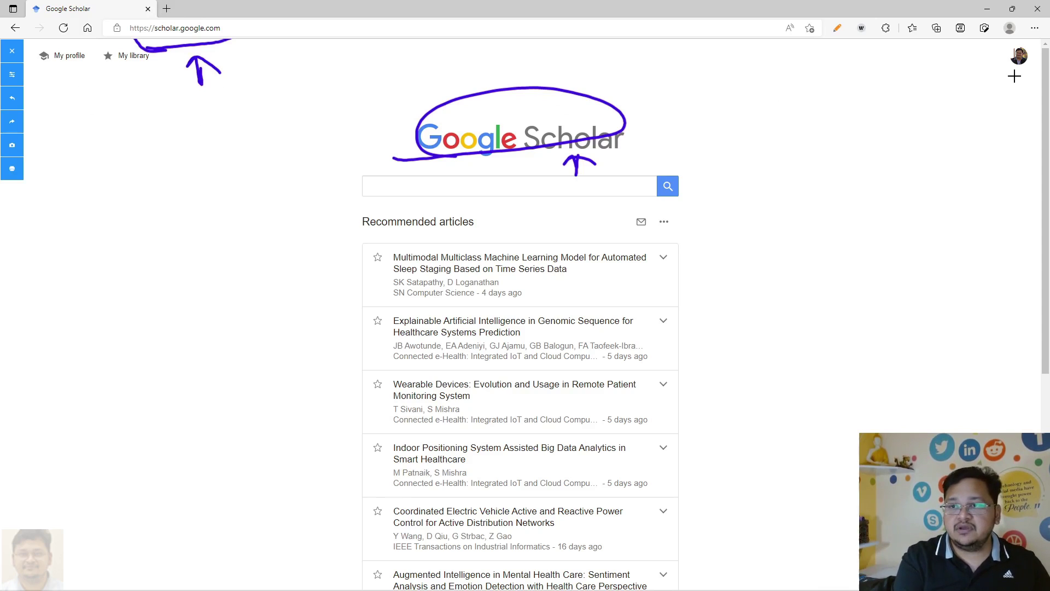
mouse_move(1019, 78)
left_mouse_down()
mouse_move(1020, 111)
mouse_move(1034, 92)
mouse_move(988, 65)
left_mouse_up()
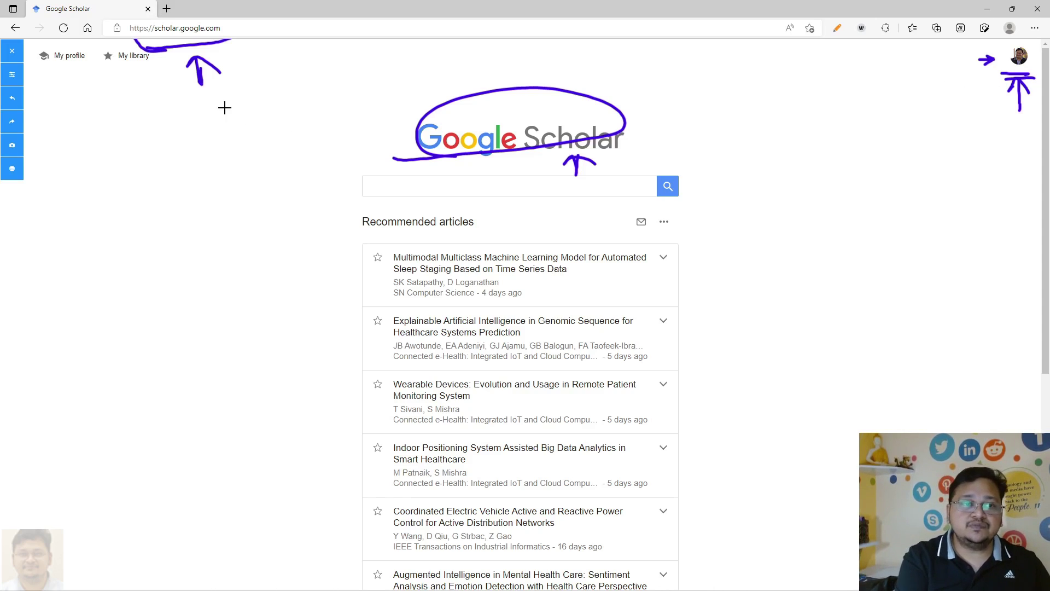
left_click_drag(130, 70, 124, 100)
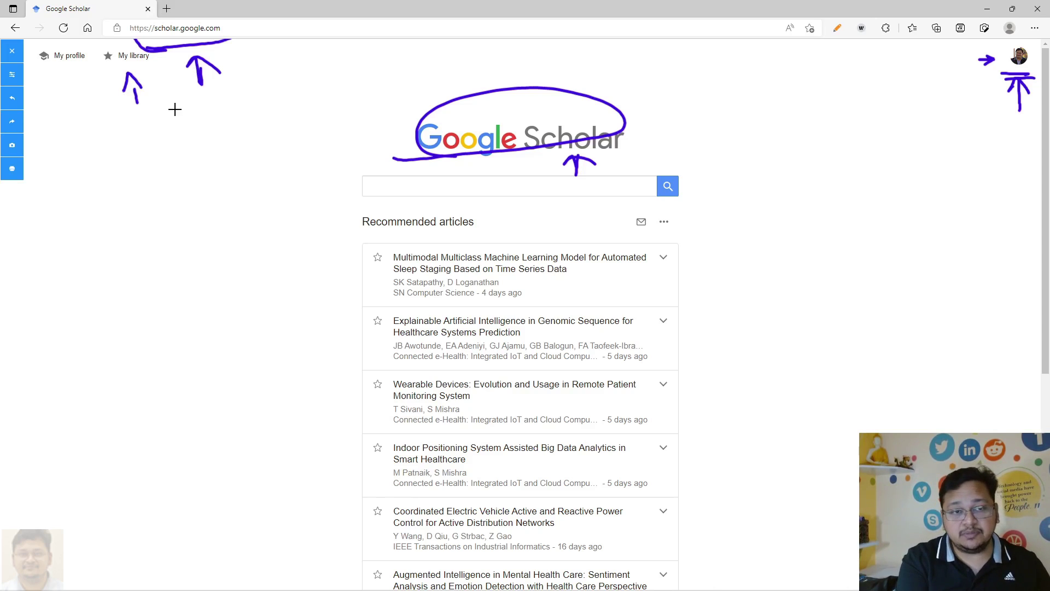
mouse_move(52, 77)
left_mouse_down()
mouse_move(59, 106)
mouse_move(95, 55)
mouse_move(82, 65)
left_mouse_up()
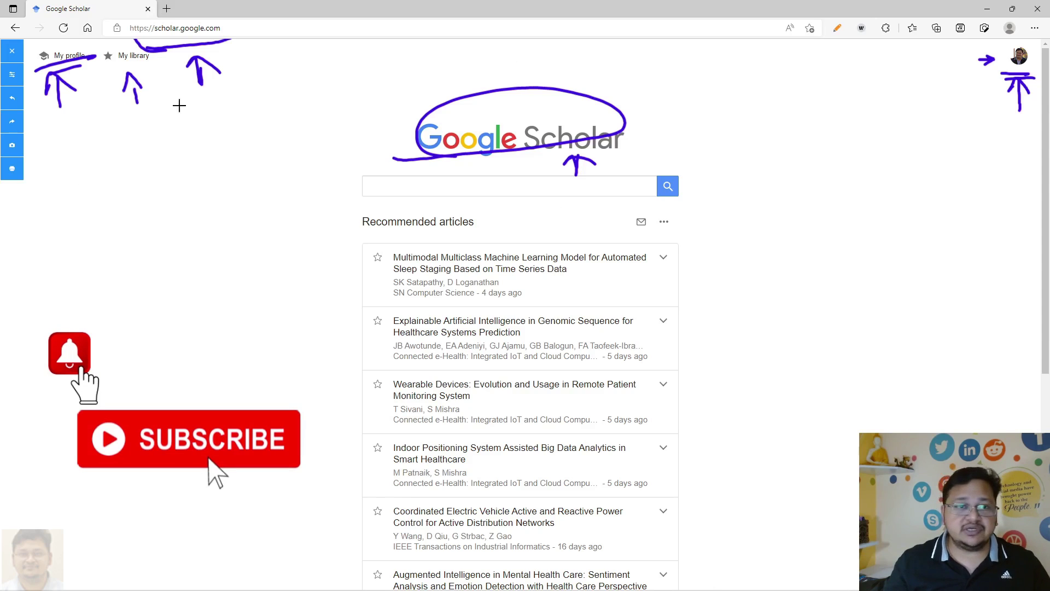
left_click(856, 28)
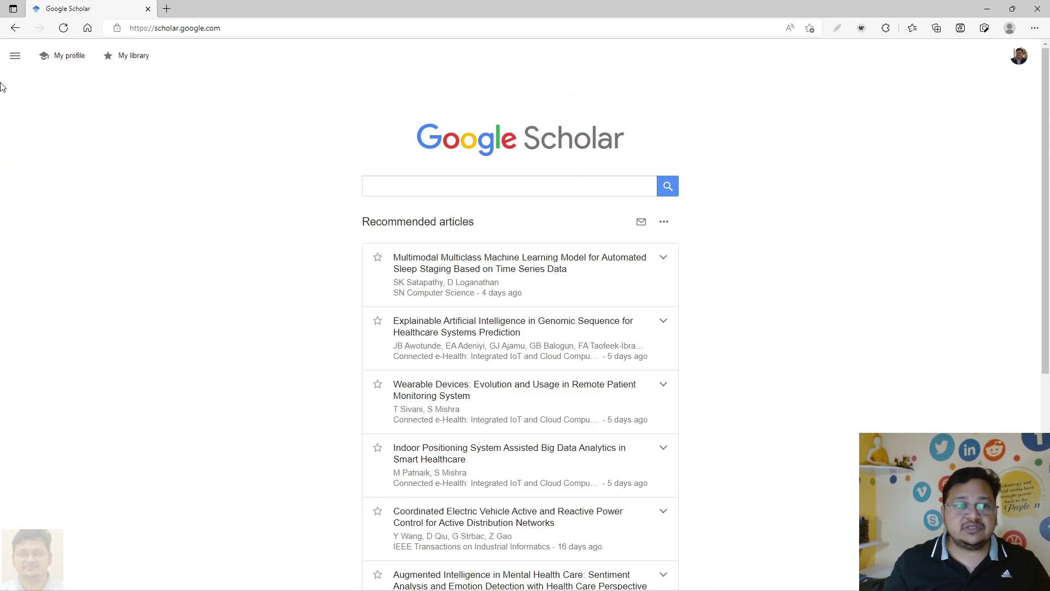
Open My profile and mark its web address with pen annotations, then clear them.
left_click(69, 60)
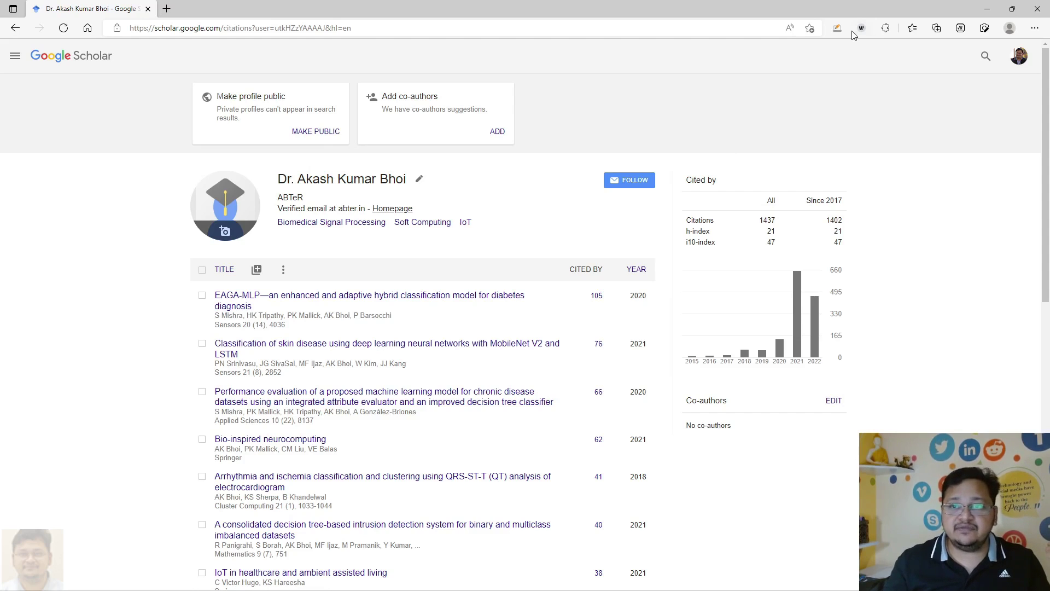
left_click(837, 28)
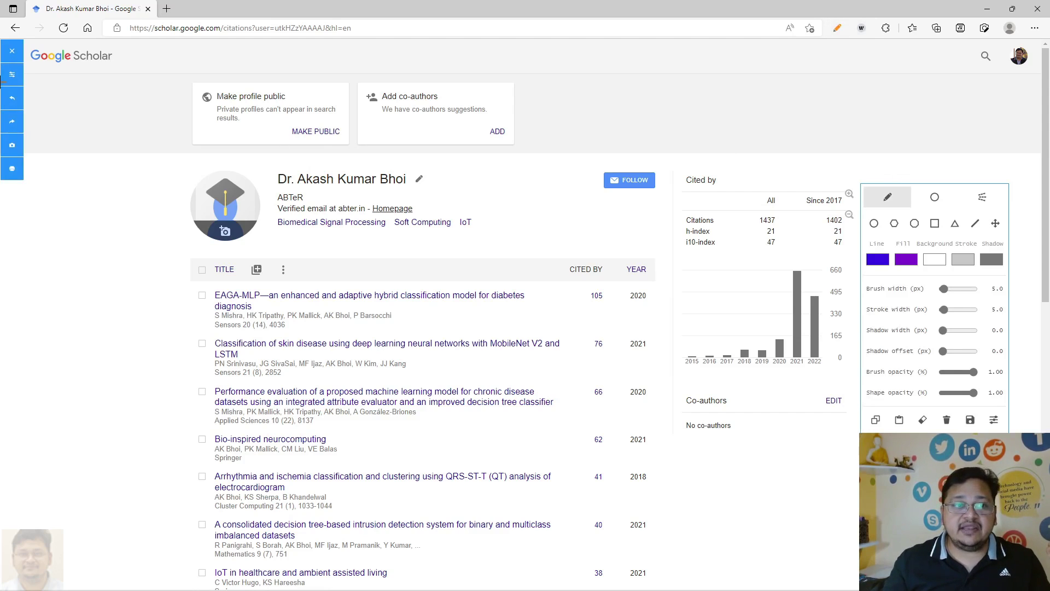
left_click(7, 76)
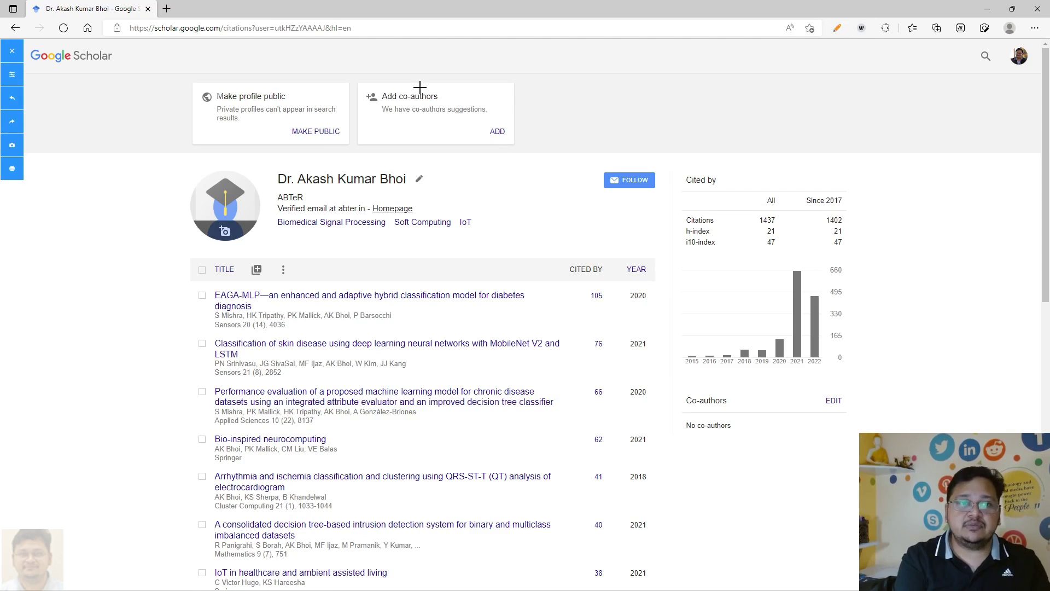
mouse_move(270, 52)
left_mouse_down()
mouse_move(339, 41)
mouse_move(313, 67)
mouse_move(325, 60)
mouse_move(280, 52)
left_mouse_up()
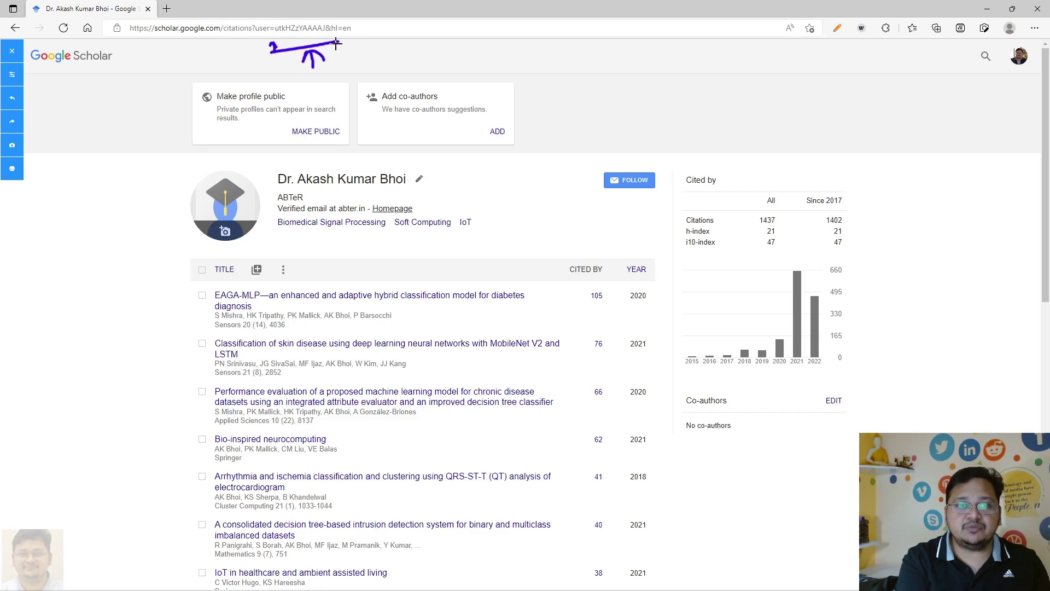
mouse_move(337, 58)
left_mouse_down()
mouse_move(339, 42)
mouse_move(344, 51)
left_mouse_up()
mouse_move(270, 54)
left_mouse_down()
mouse_move(338, 49)
mouse_move(320, 59)
left_mouse_up()
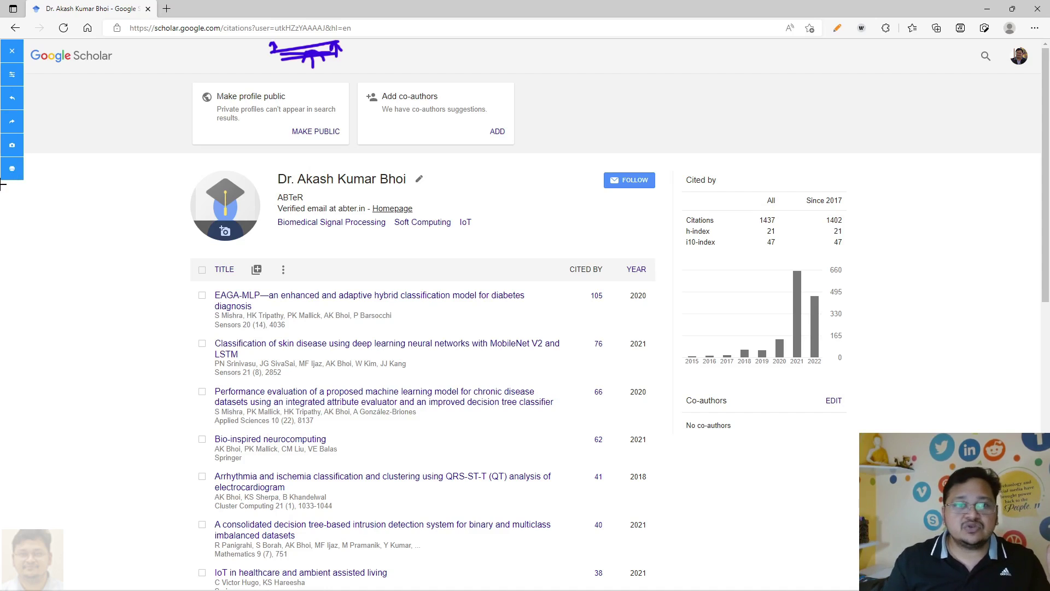
left_click(836, 27)
Go to Scholar Settings and show the Account section.
left_click(15, 56)
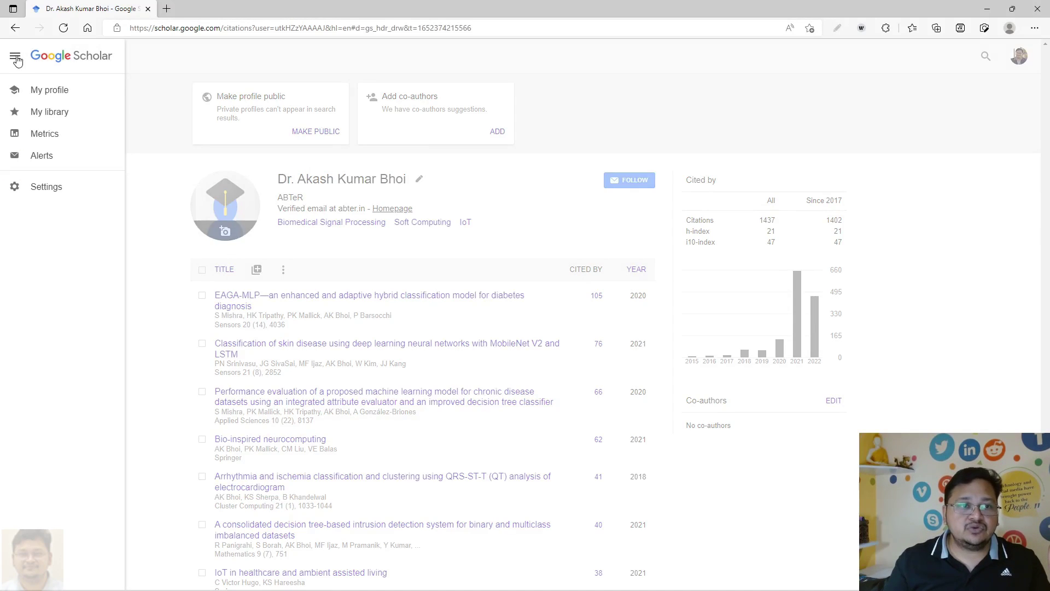
left_click(38, 191)
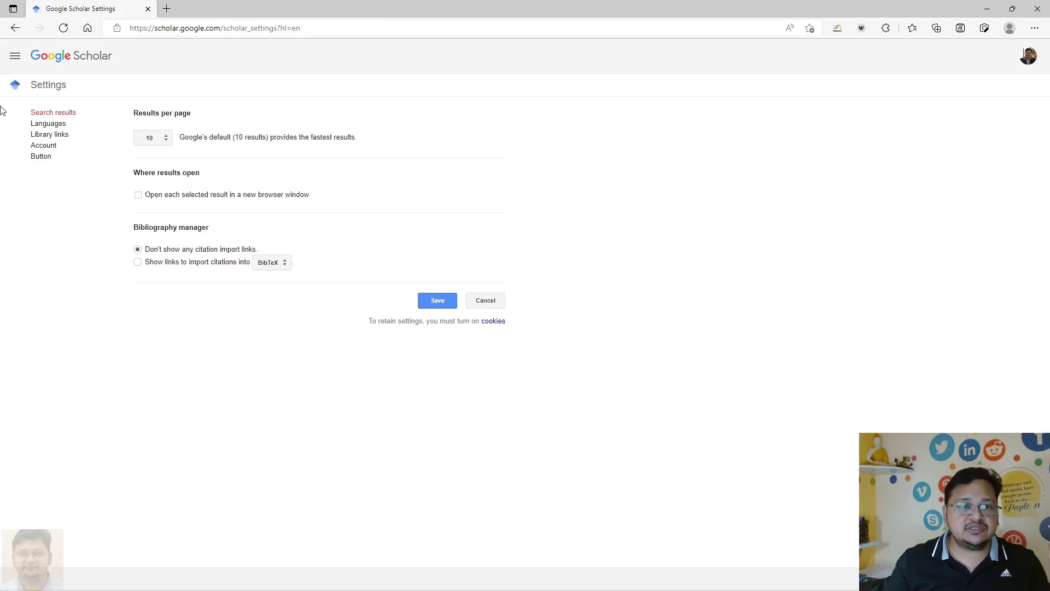
left_click(49, 147)
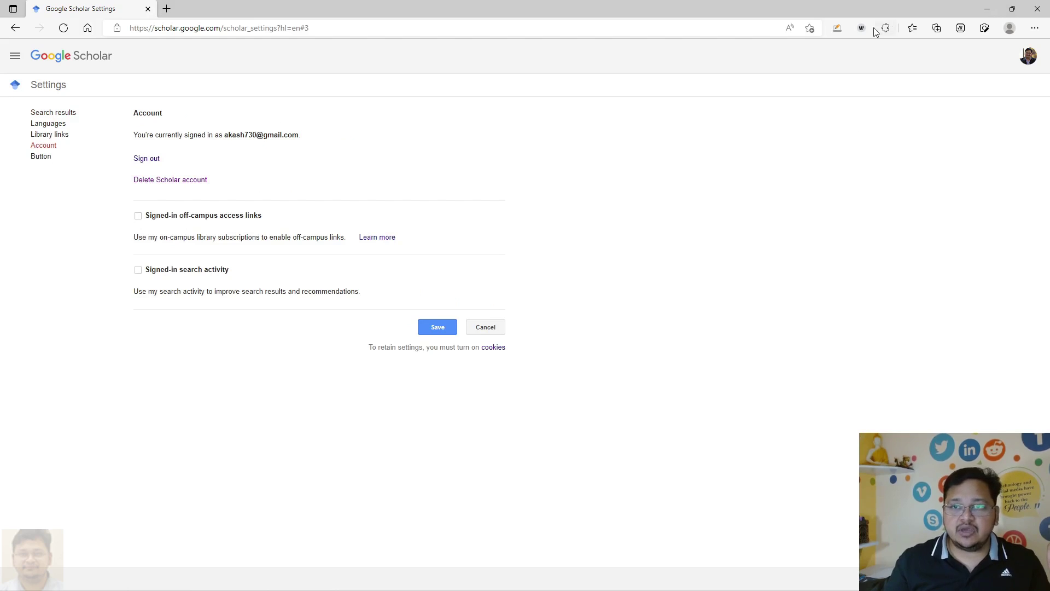
Circle and point arrows at the Sign out and Delete Scholar account options, then clear the drawings.
left_click(837, 28)
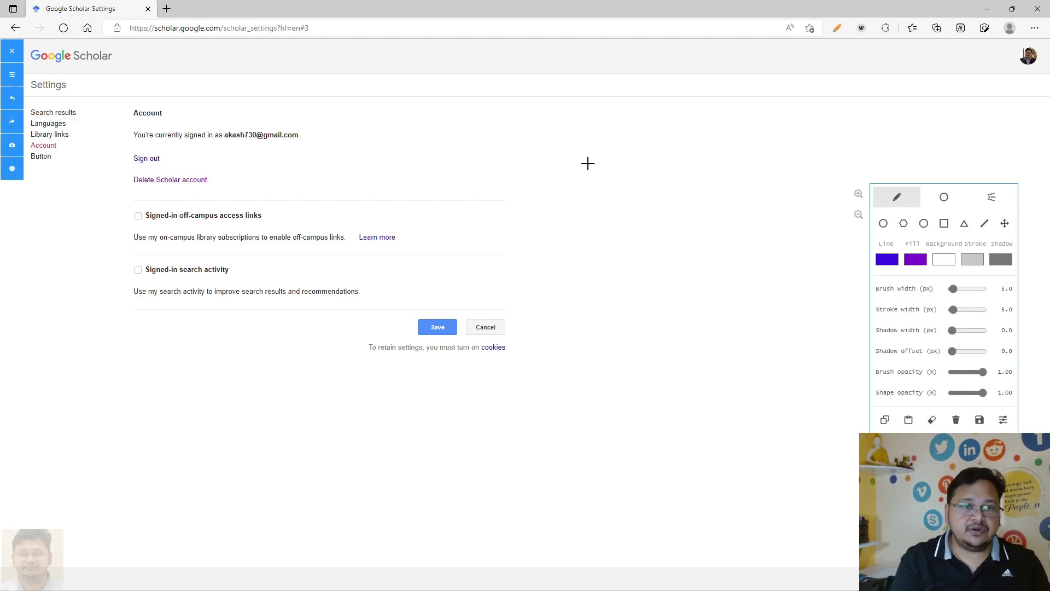
left_click_drag(121, 169, 173, 153)
left_click_drag(248, 148, 266, 155)
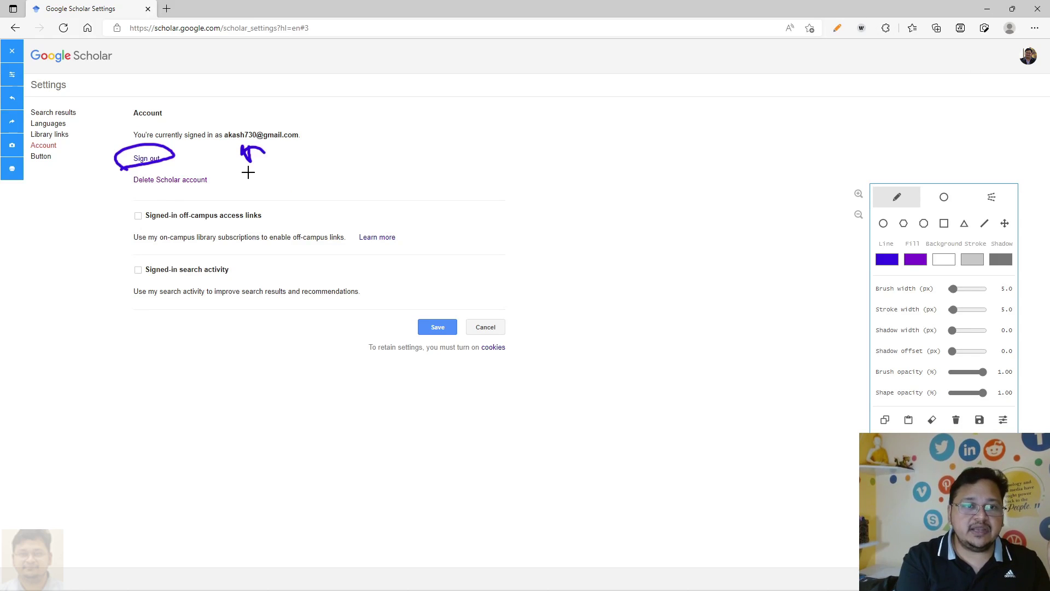
mouse_move(126, 195)
left_mouse_down()
mouse_move(223, 181)
mouse_move(146, 192)
left_mouse_up()
mouse_move(245, 177)
left_mouse_down()
mouse_move(276, 179)
mouse_move(243, 181)
left_mouse_up()
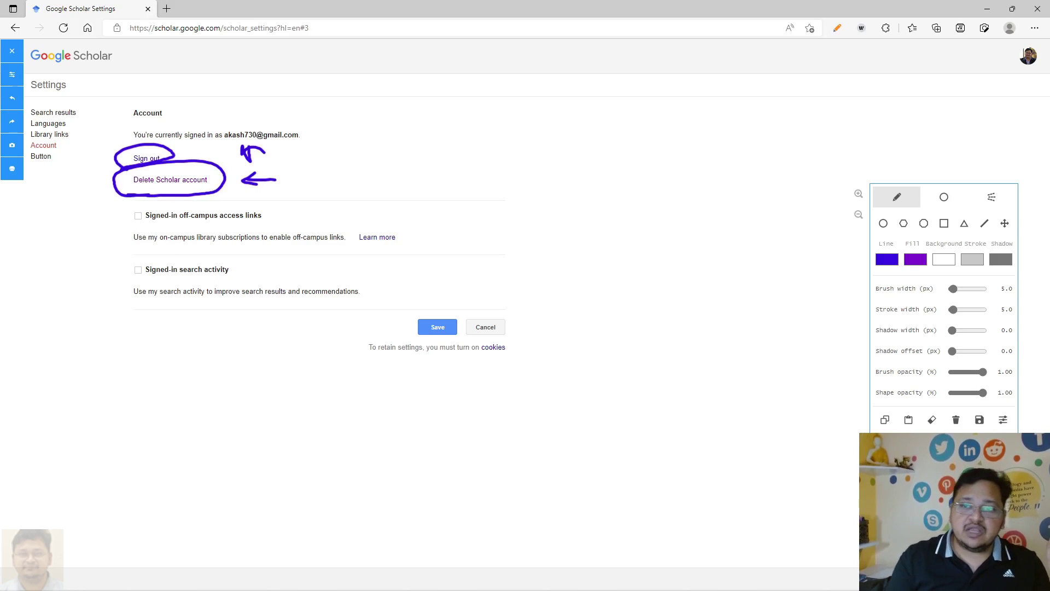
left_click(842, 28)
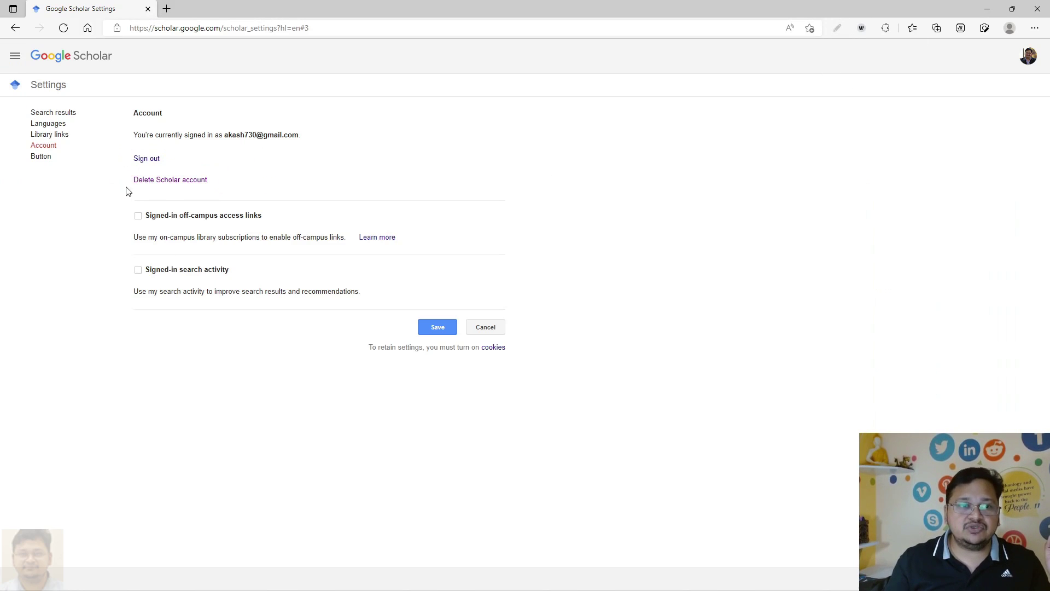
left_click(162, 184)
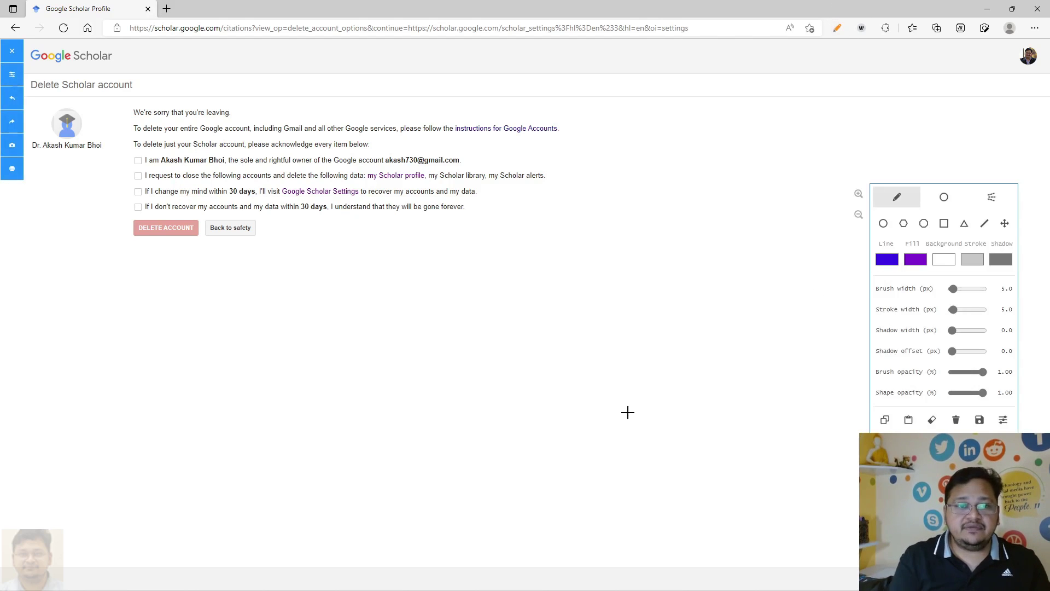
mouse_move(548, 193)
left_mouse_down()
mouse_move(494, 199)
mouse_move(525, 206)
left_mouse_up()
left_click_drag(147, 201, 362, 200)
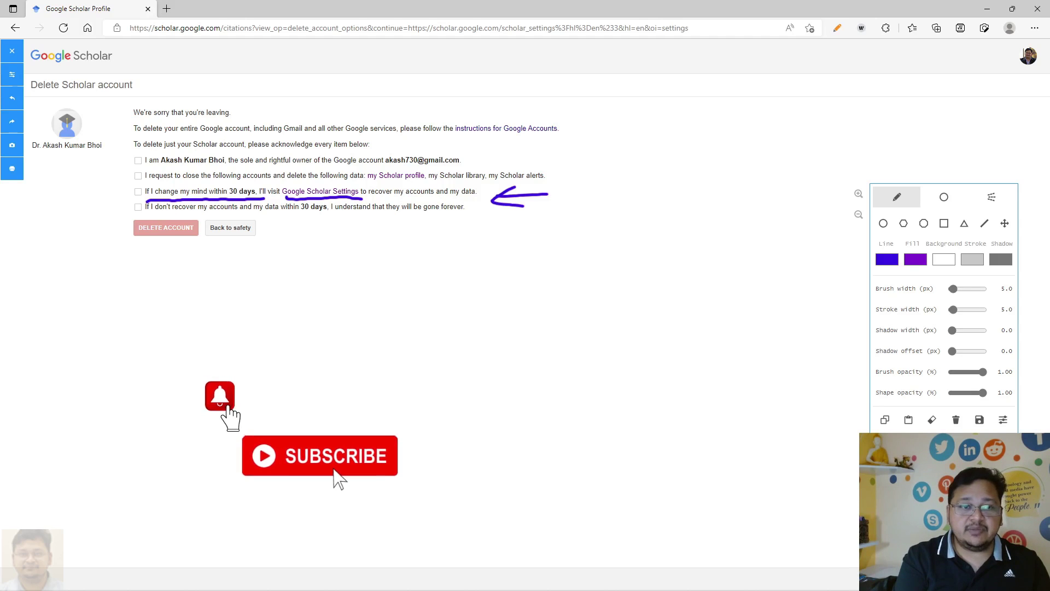
left_click(836, 28)
left_click(138, 160)
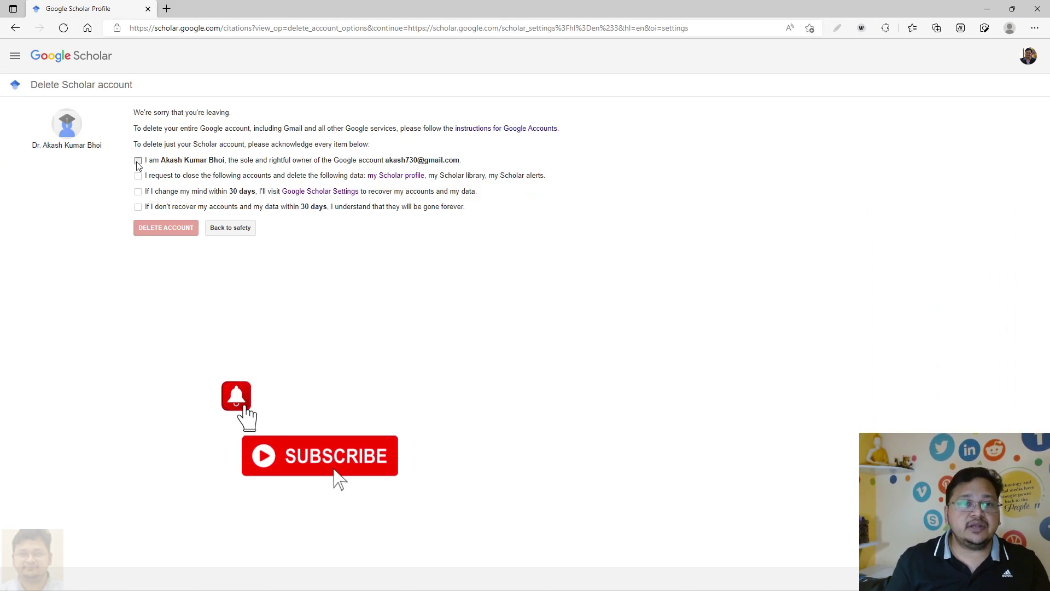
left_click(138, 176)
left_click(138, 192)
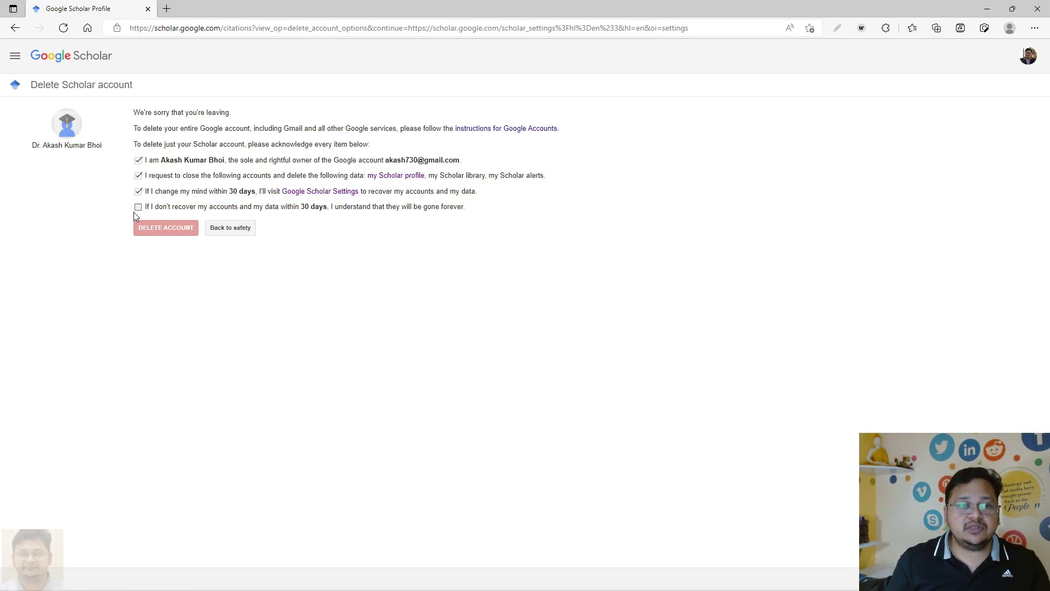
left_click(138, 207)
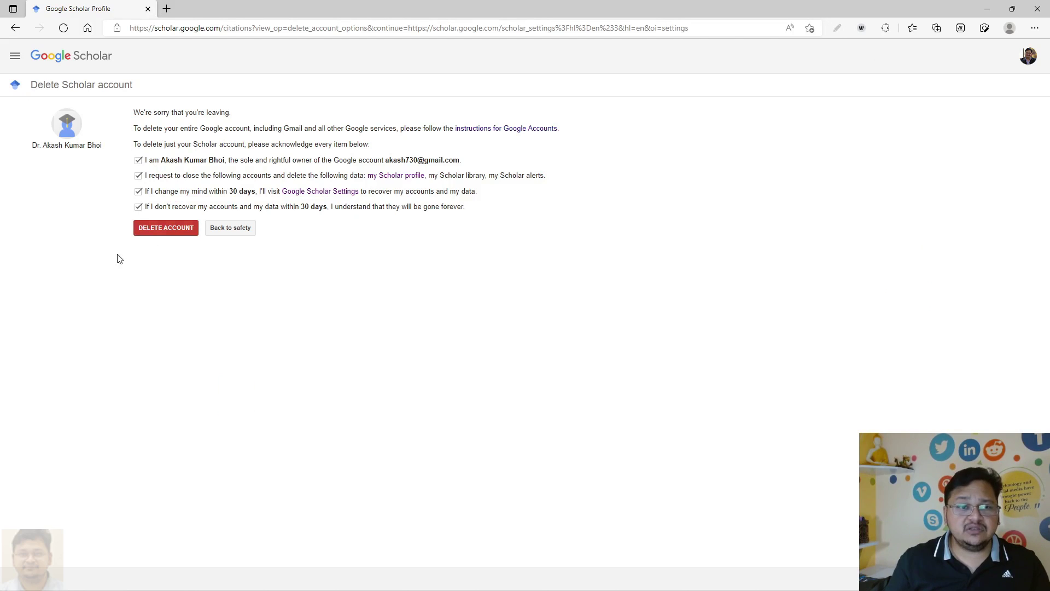
left_click(836, 27)
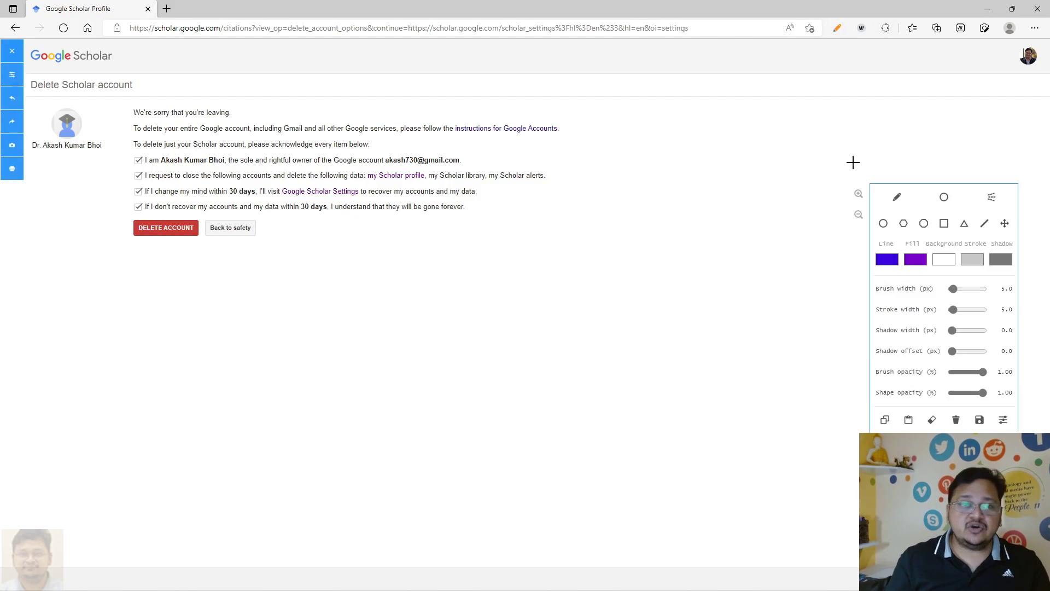
mouse_move(165, 282)
left_mouse_down()
mouse_move(163, 266)
mouse_move(174, 269)
left_mouse_up()
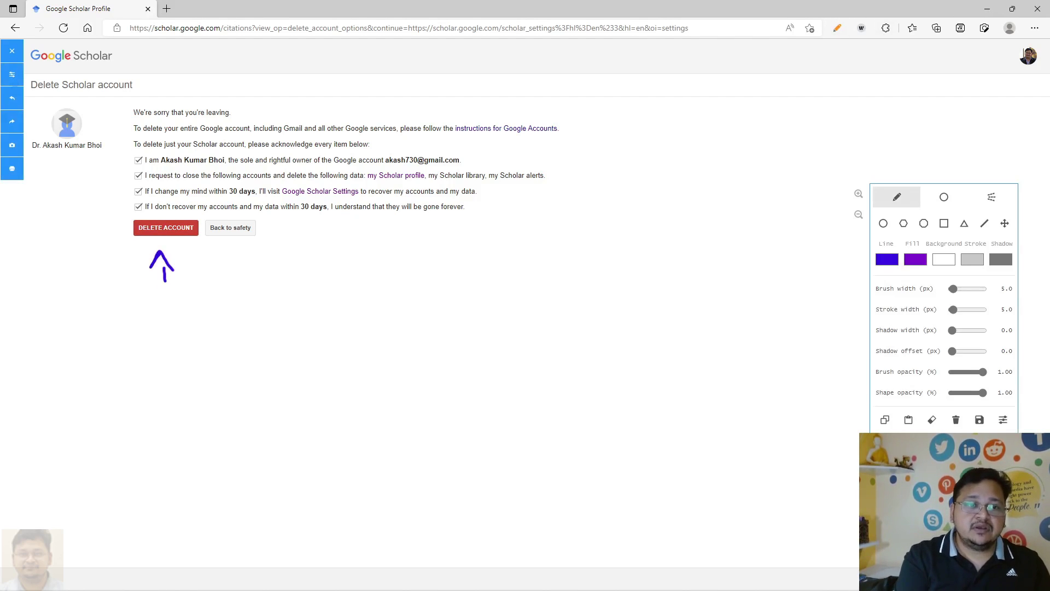
left_click(838, 28)
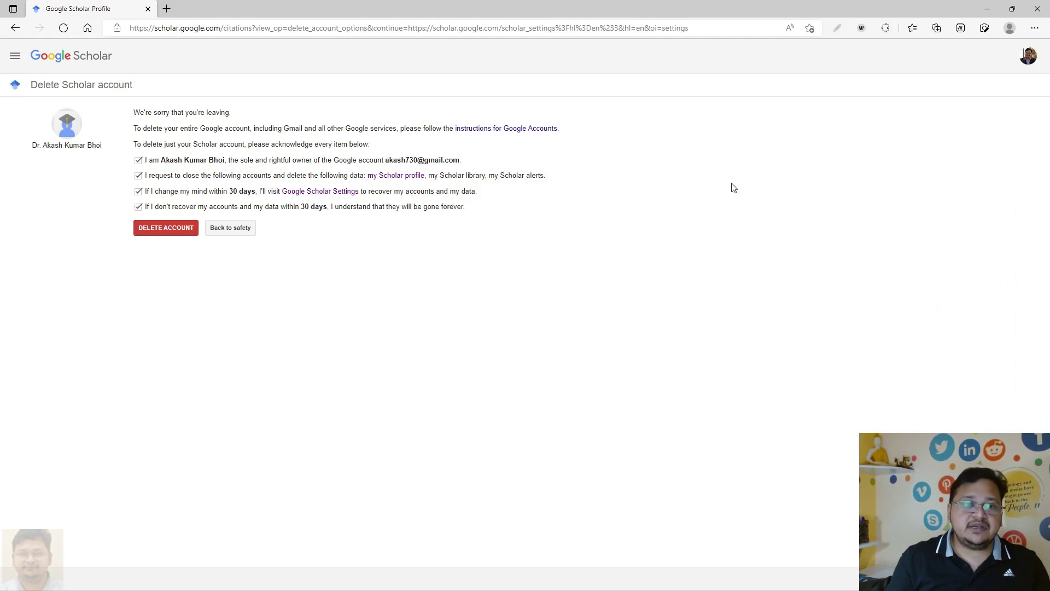
Delete the Scholar account, then mark the recovery acknowledgements on the Recover Scholar account page.
left_click(145, 228)
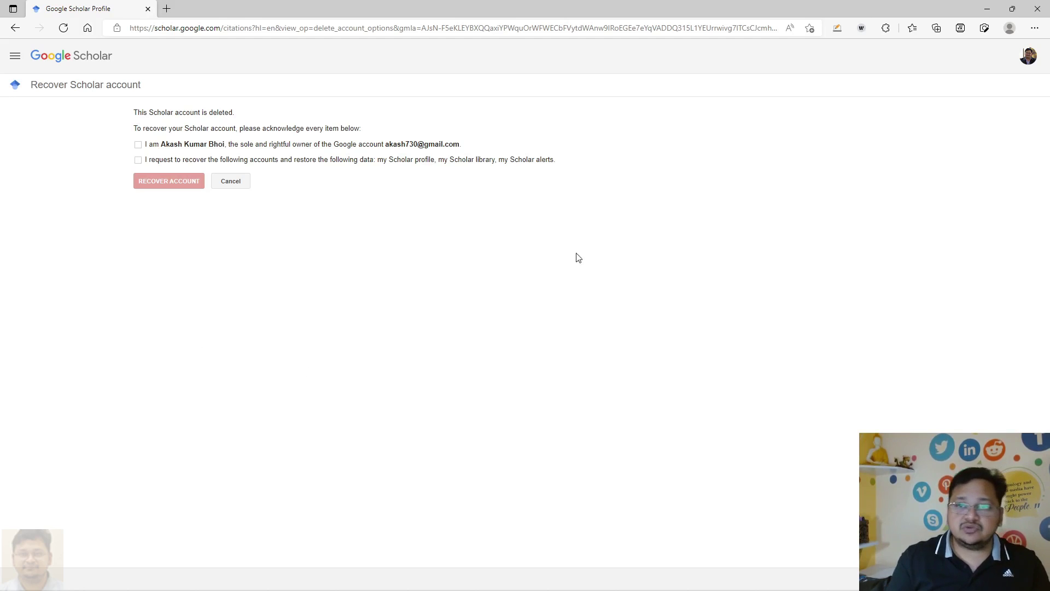
left_click(837, 28)
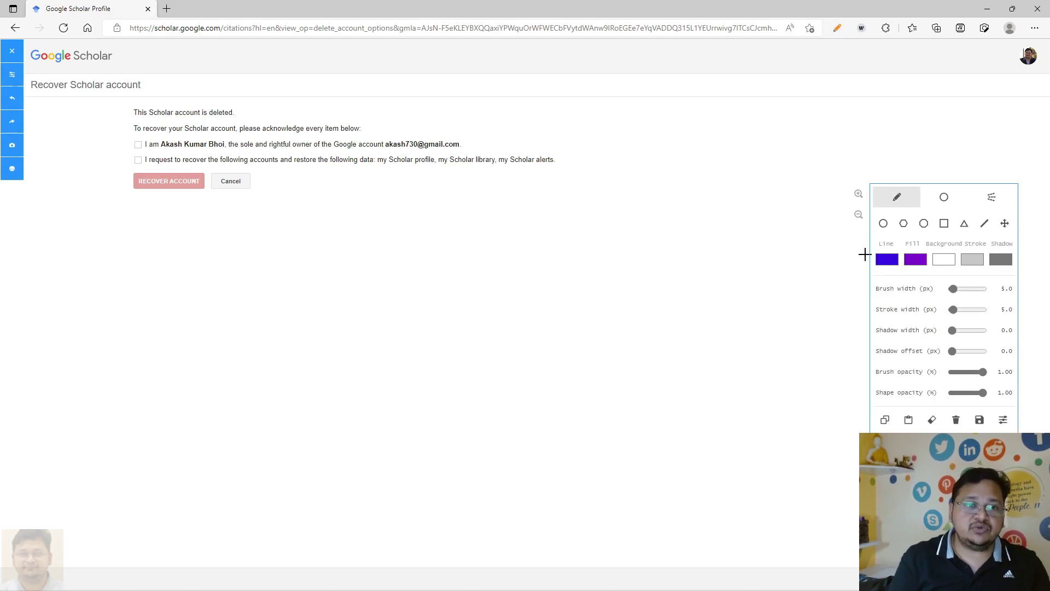
left_click_drag(112, 127, 116, 160)
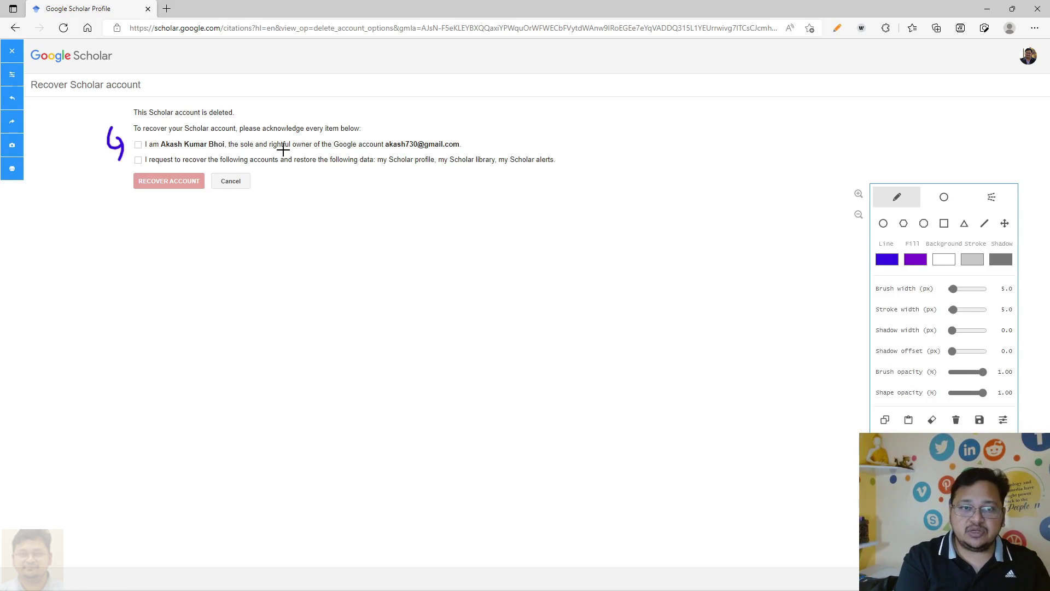
mouse_move(470, 140)
left_mouse_down()
mouse_move(516, 140)
mouse_move(490, 146)
left_mouse_up()
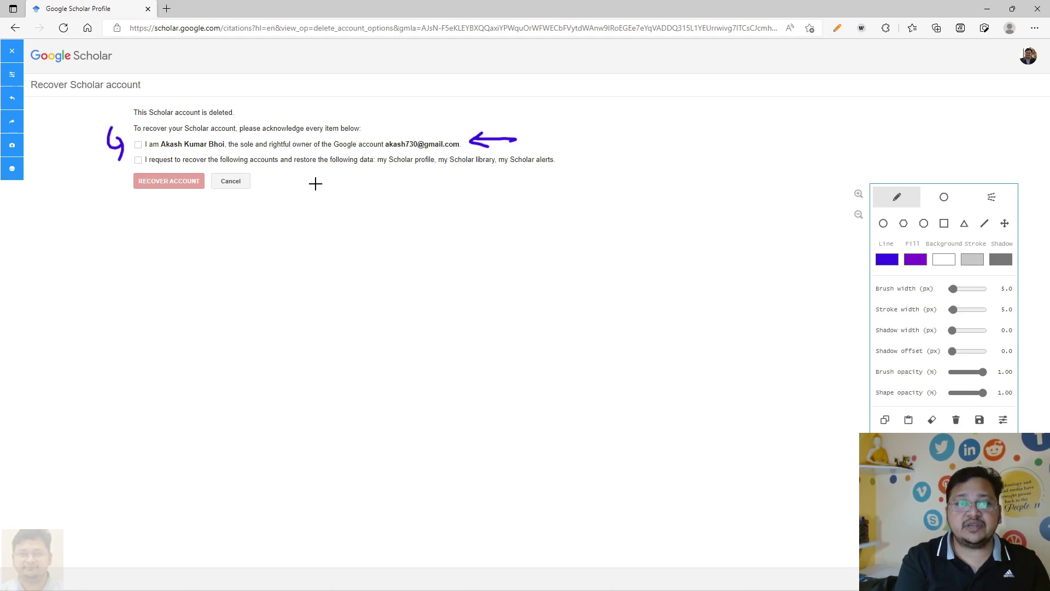
left_click_drag(293, 177, 367, 174)
left_click_drag(305, 191, 359, 186)
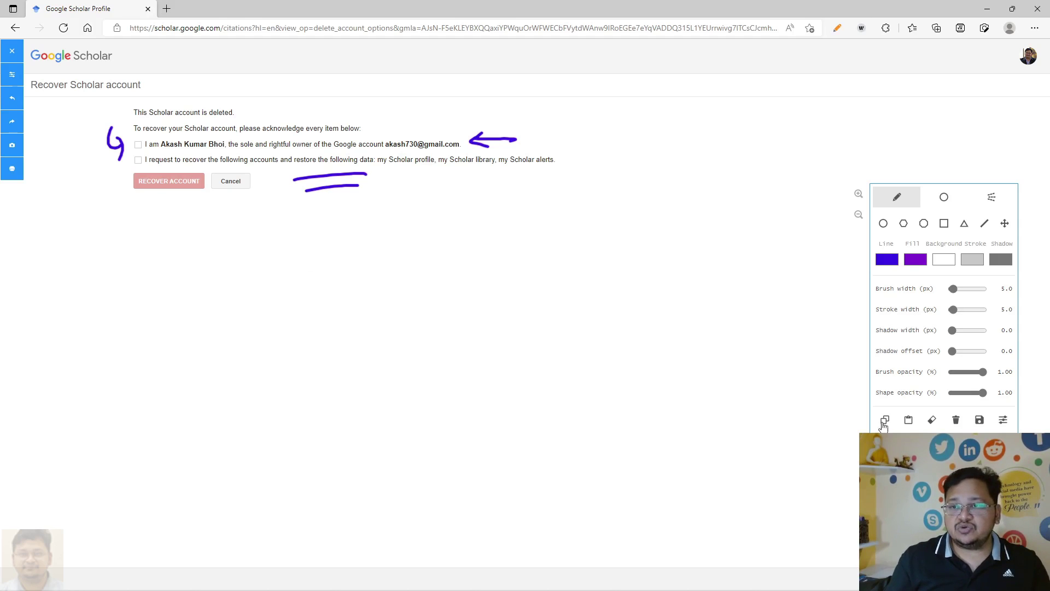
left_click(837, 28)
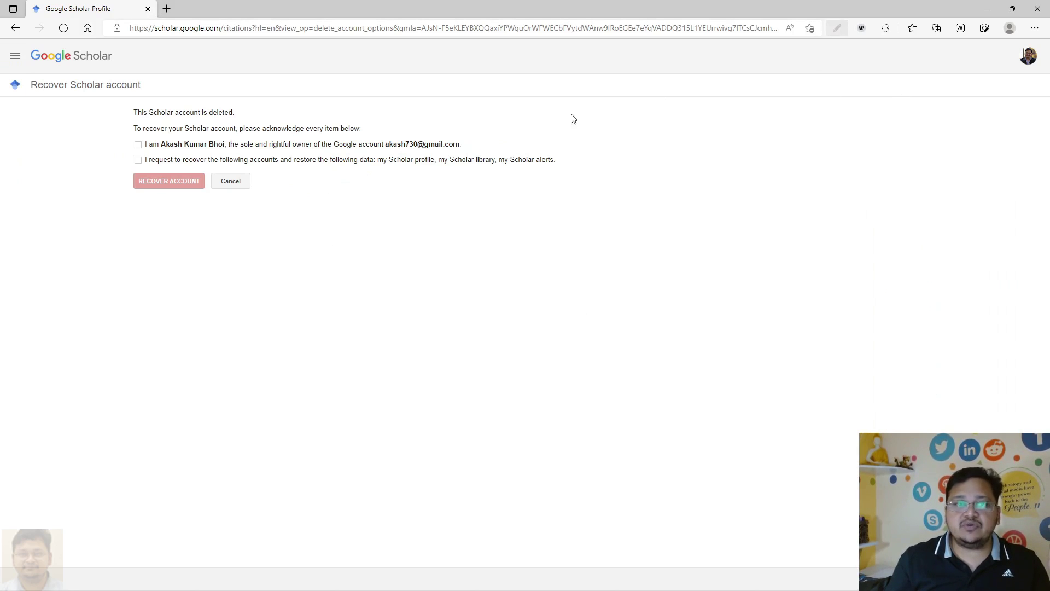
left_click(14, 59)
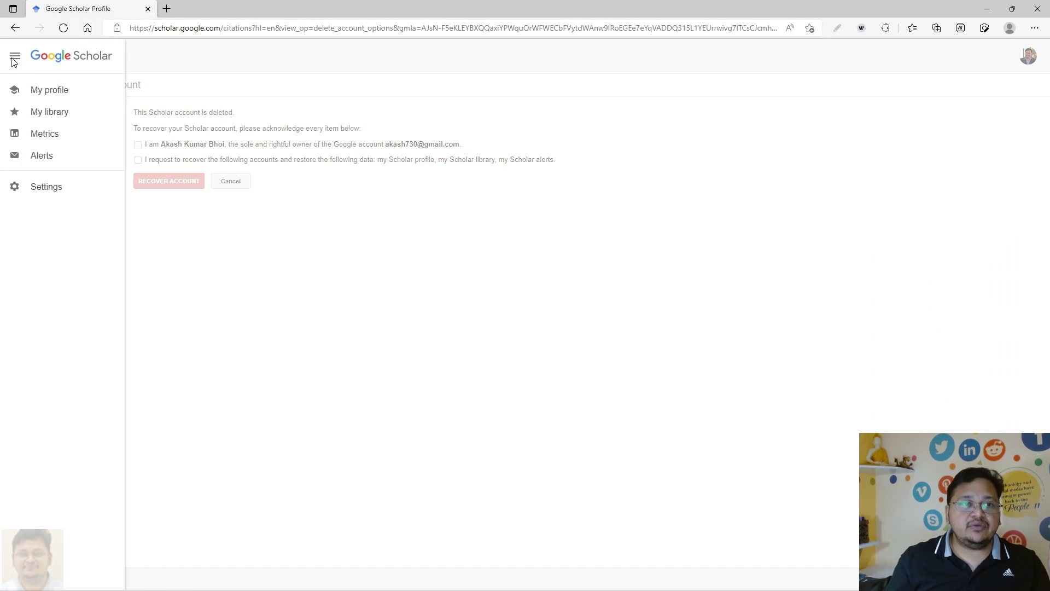
left_click(35, 92)
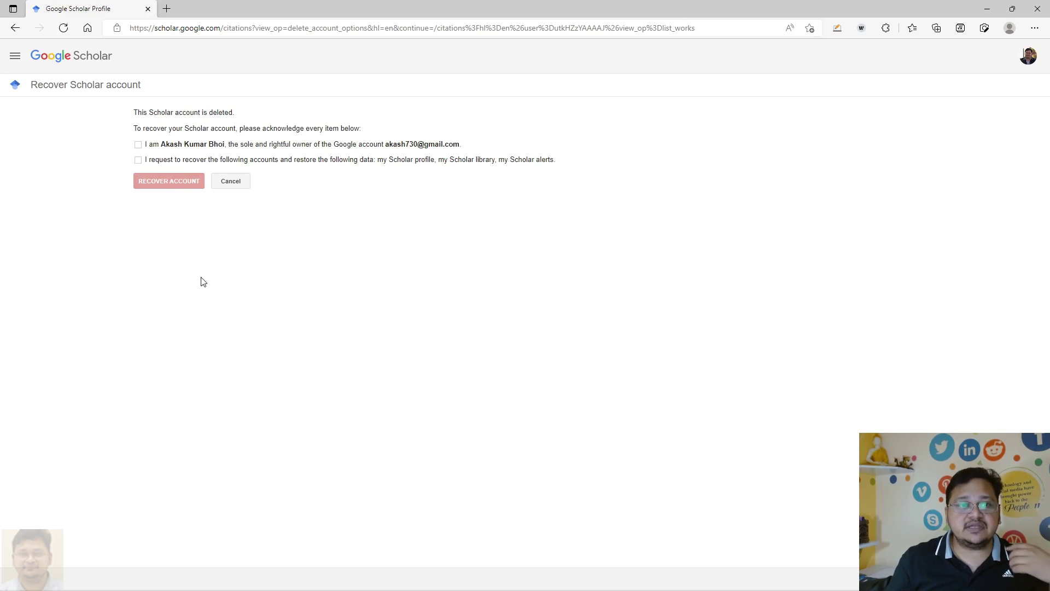
left_click(836, 28)
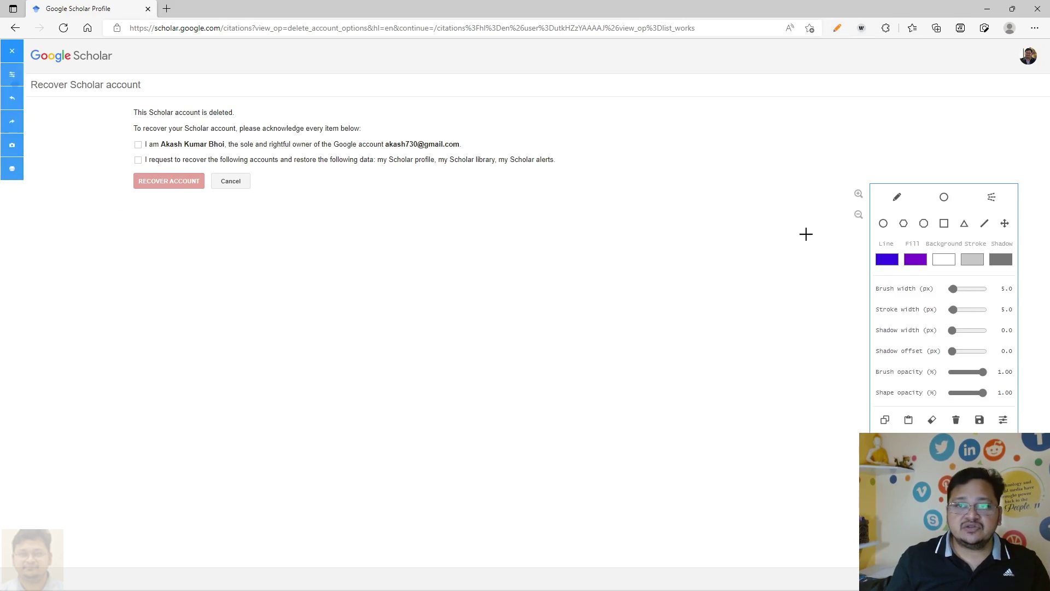
mouse_move(119, 125)
left_mouse_down()
mouse_move(241, 106)
mouse_move(137, 130)
left_mouse_up()
mouse_move(272, 100)
left_mouse_down()
mouse_move(257, 109)
mouse_move(286, 106)
left_mouse_up()
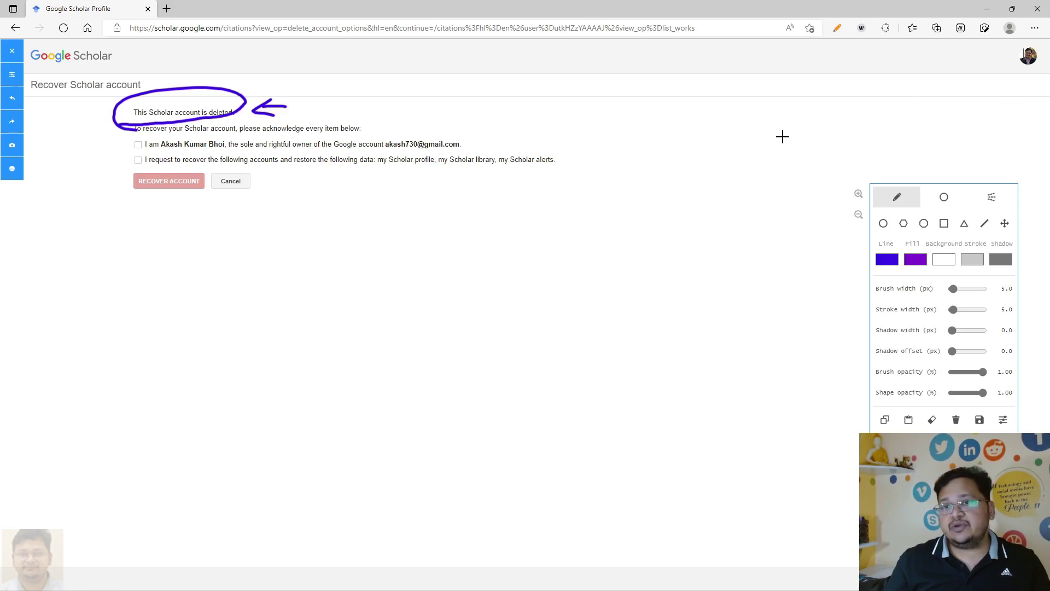
left_click(843, 28)
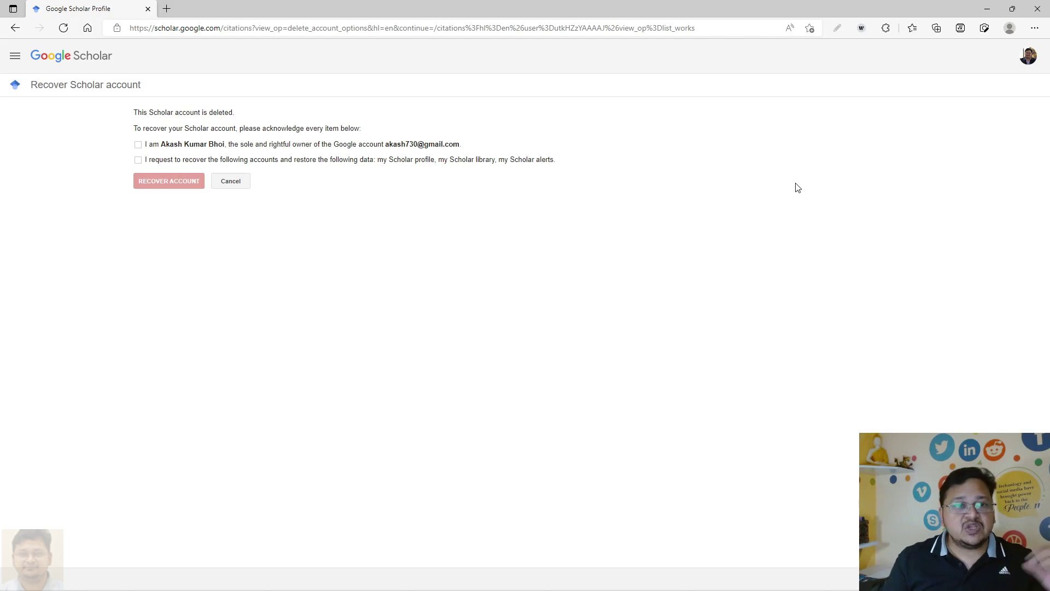
Tick both recovery acknowledgements and recover the deleted Scholar account.
left_click(138, 145)
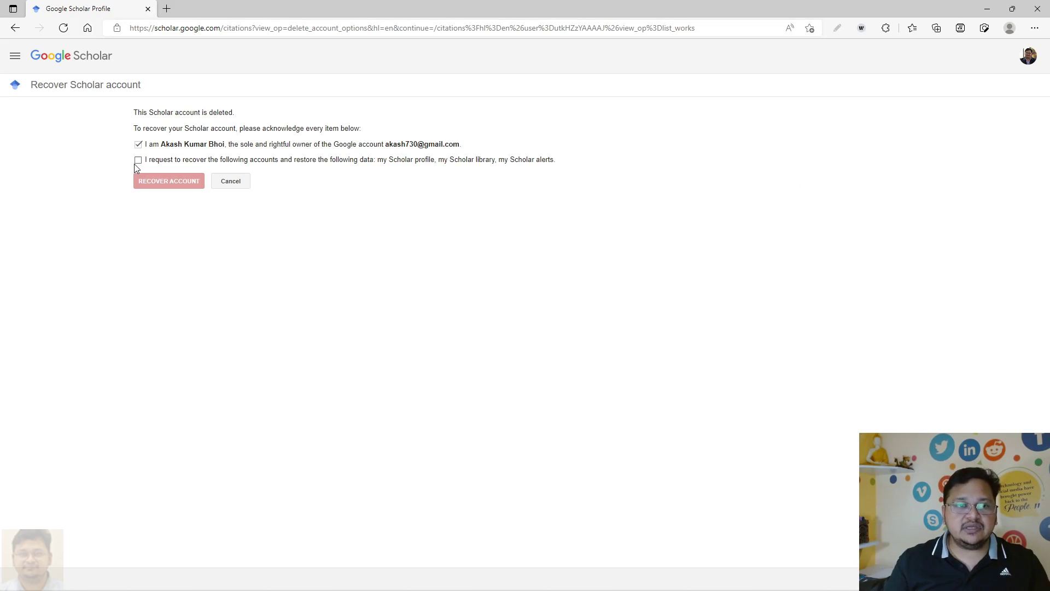
left_click(138, 160)
left_click(159, 186)
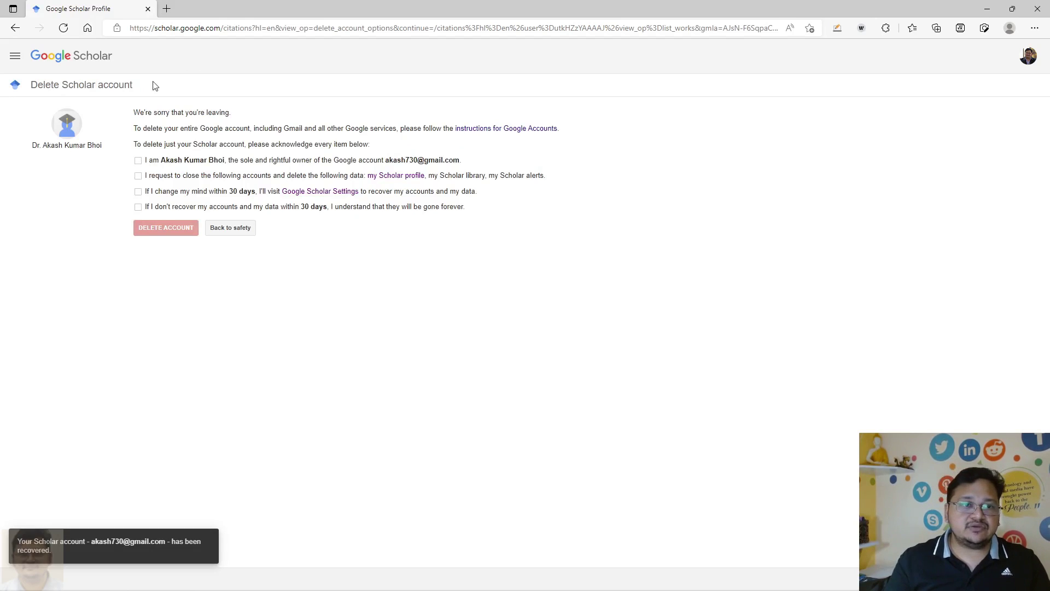
Circle the profile name on the account page, then go to the restored My profile page.
left_click(837, 27)
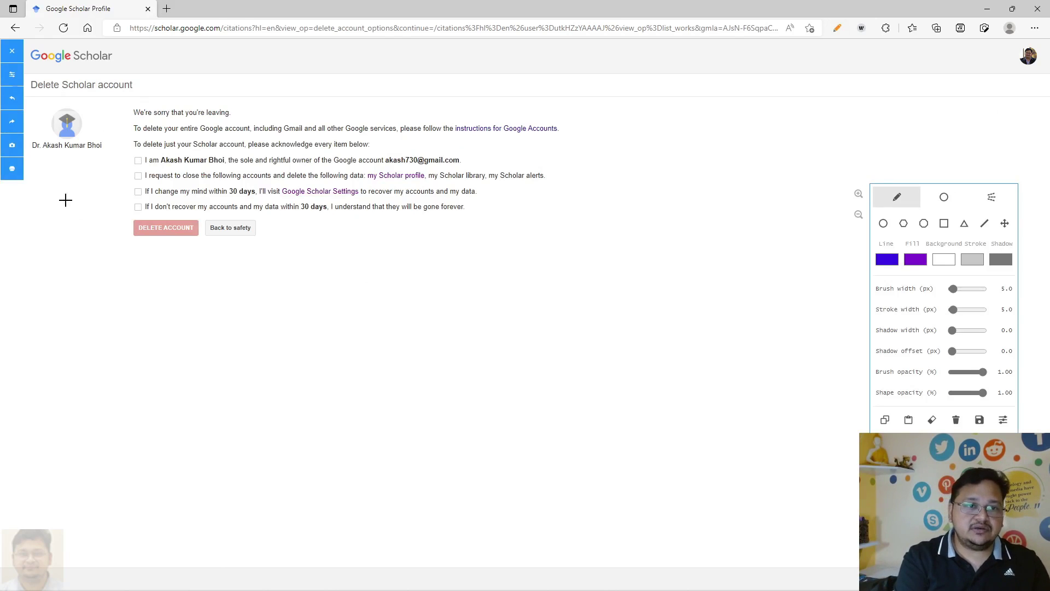
mouse_move(66, 159)
left_mouse_down()
mouse_move(73, 206)
mouse_move(115, 141)
mouse_move(27, 162)
left_mouse_up()
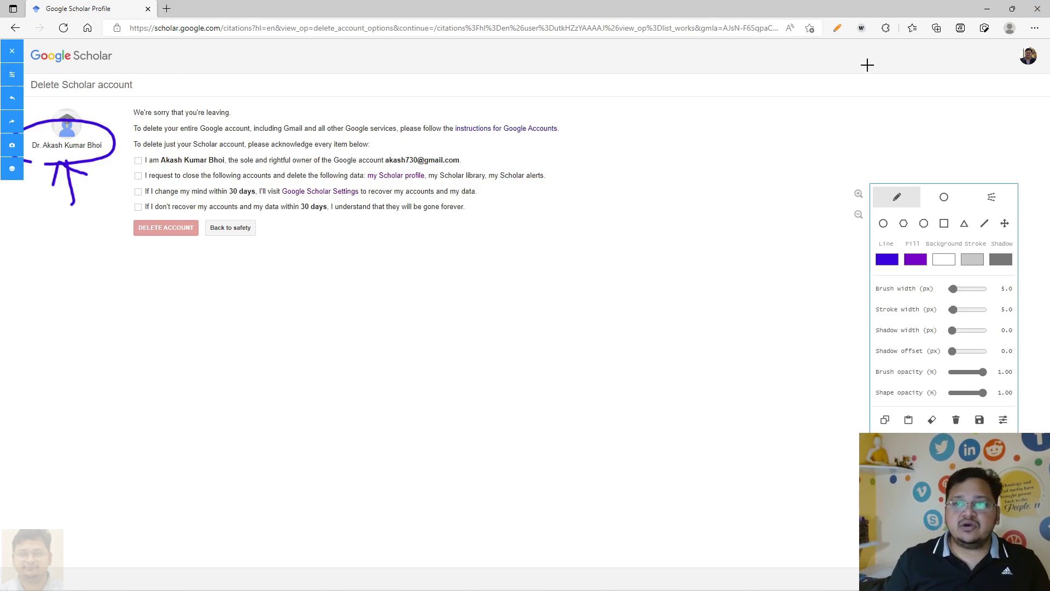
left_click(837, 28)
left_click(17, 56)
left_click(25, 90)
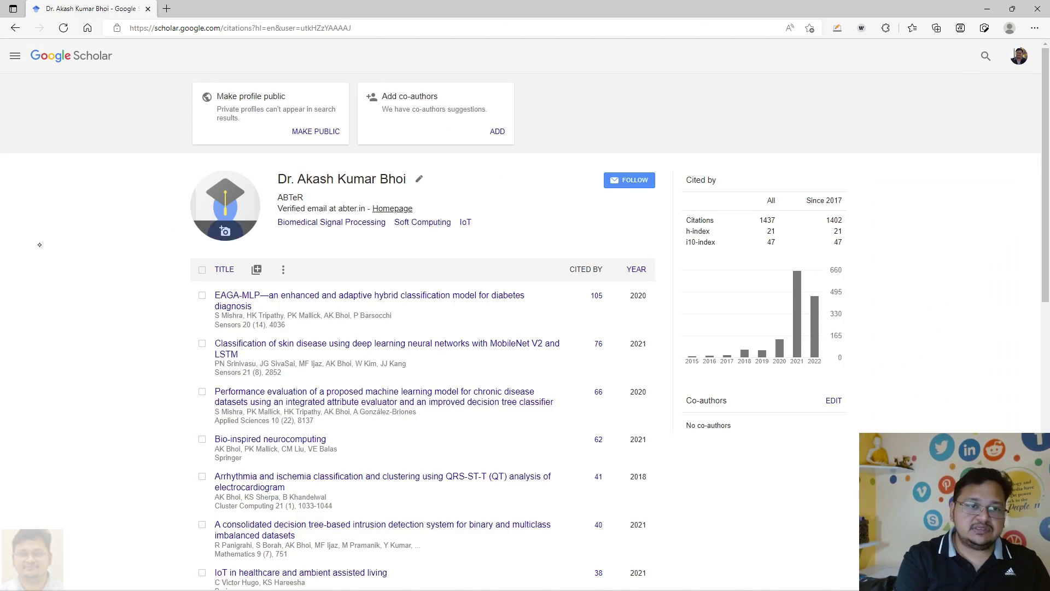
scroll(38, 241, "down", 1)
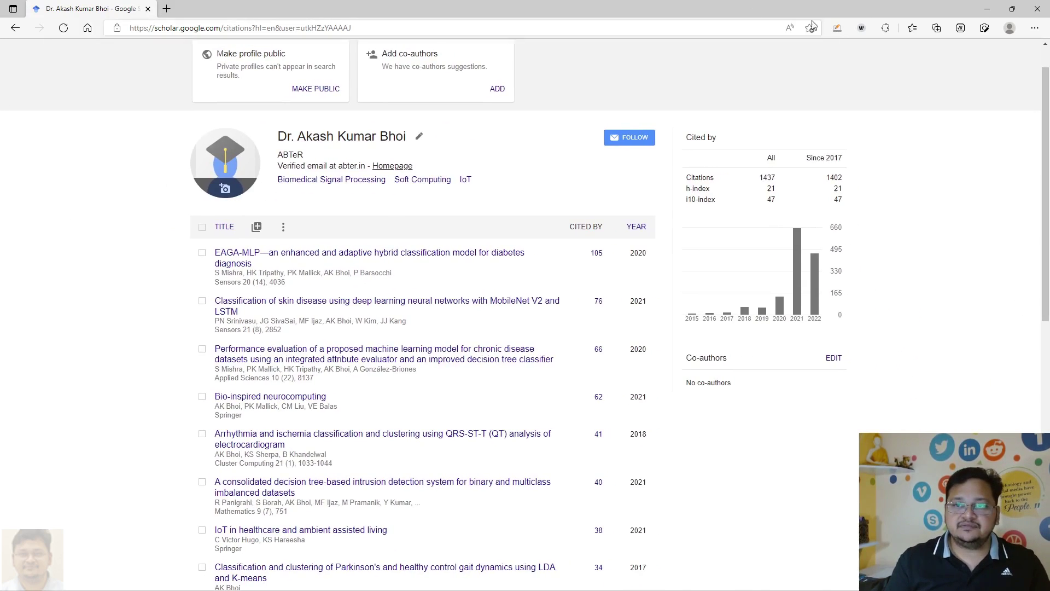
left_click(837, 28)
mouse_move(64, 243)
left_mouse_down()
mouse_move(117, 182)
mouse_move(121, 244)
left_mouse_up()
left_click_drag(216, 109, 239, 107)
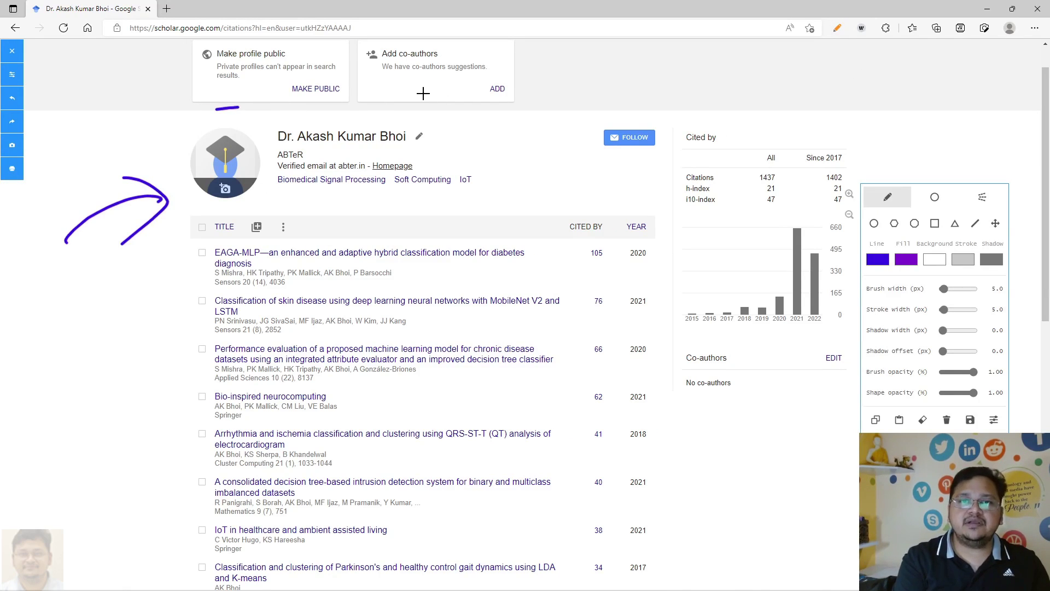
left_click_drag(405, 109, 422, 104)
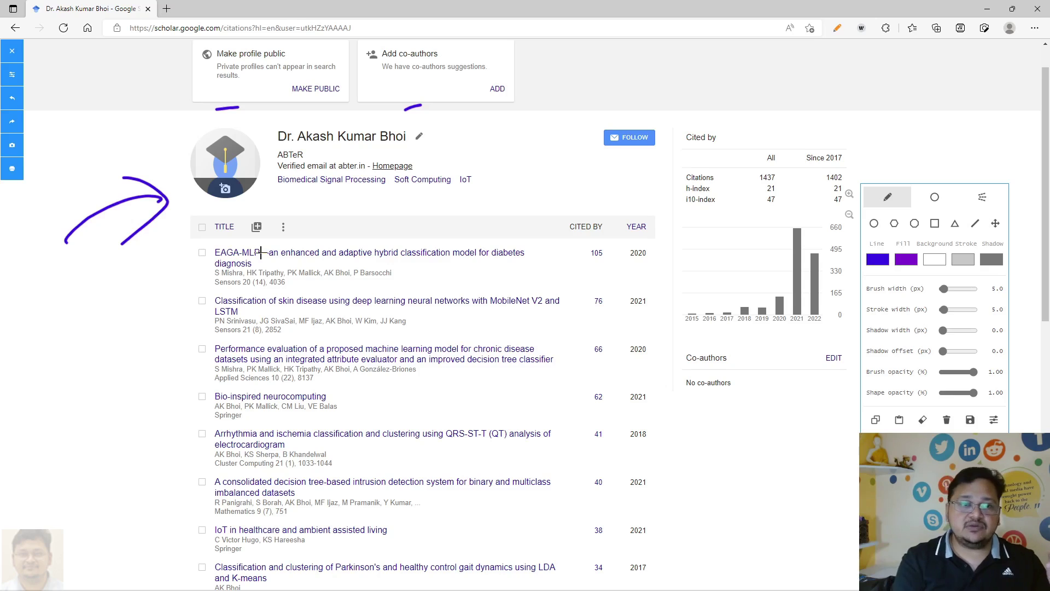
left_click_drag(162, 263, 164, 358)
mouse_move(149, 331)
left_mouse_down()
mouse_move(163, 359)
mouse_move(183, 328)
left_mouse_up()
left_click_drag(154, 395, 152, 456)
mouse_move(141, 442)
left_mouse_down()
mouse_move(154, 456)
mouse_move(165, 435)
left_mouse_up()
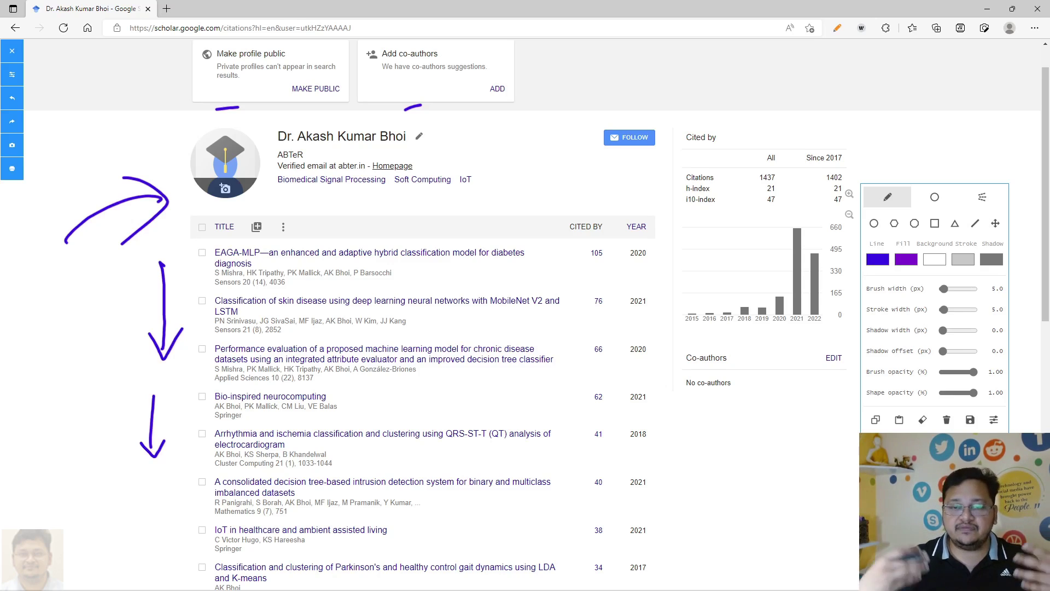